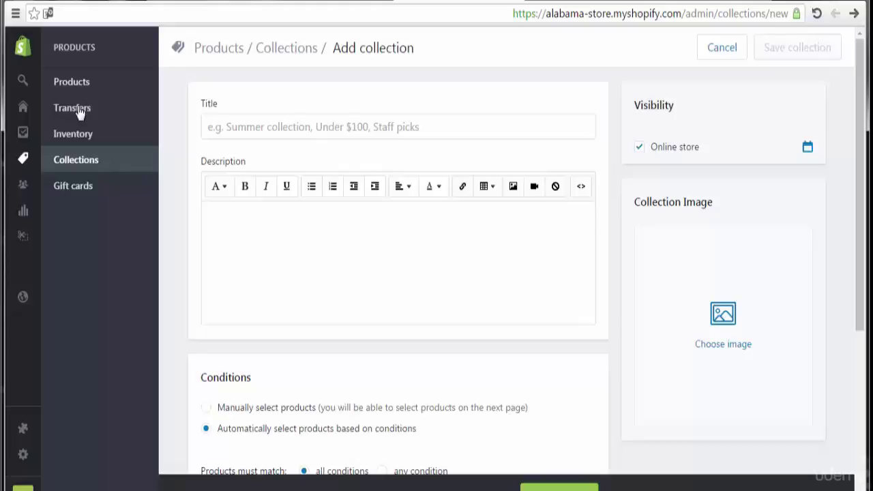
# Scroll over the new collection's Conditions rows, then go back to the collections list.
pyautogui.scroll(-5, 80, 112)
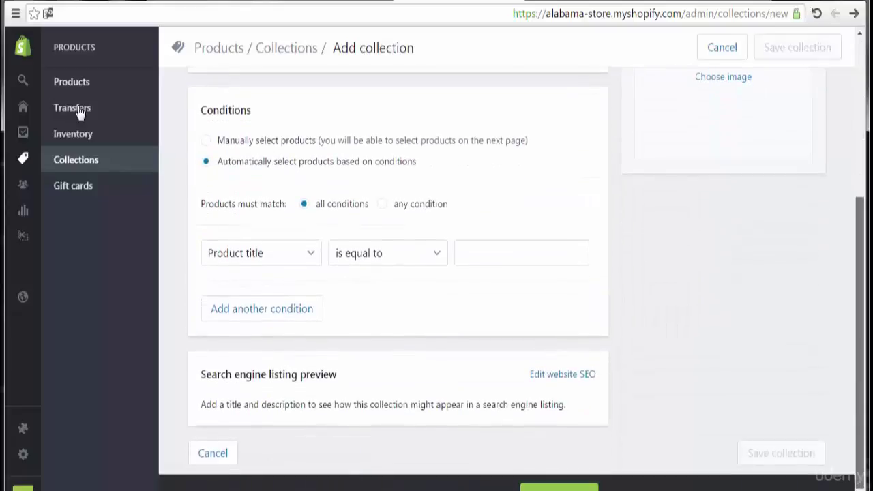
pyautogui.scroll(1, 80, 113)
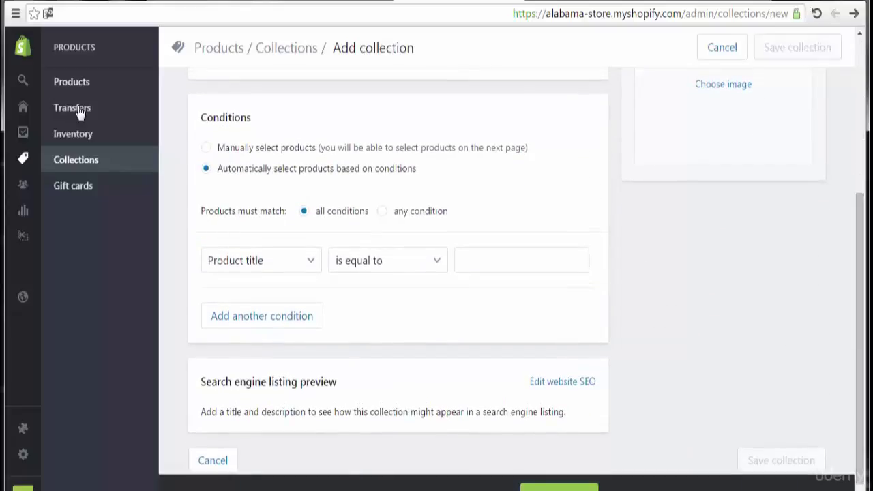
pyautogui.hotkey('alt', 'Left')
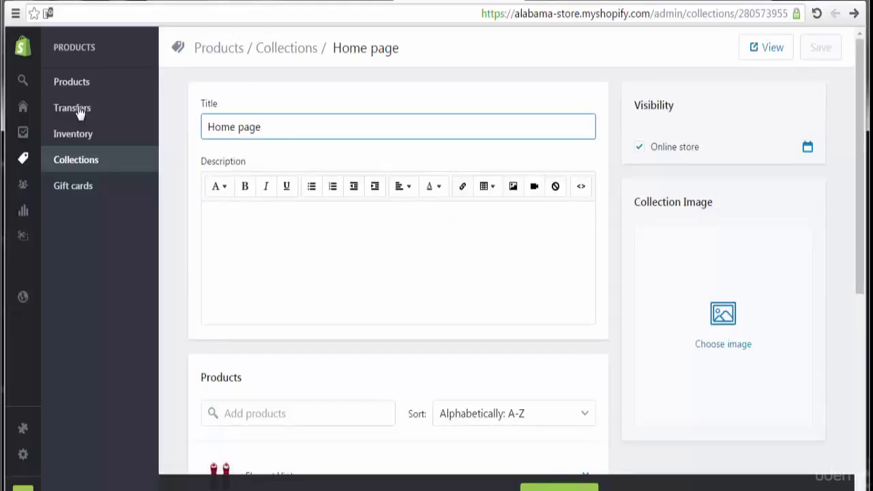
# Focus the Home page collection's Description and copy the dress description from the notes.
pyautogui.press('Tab')
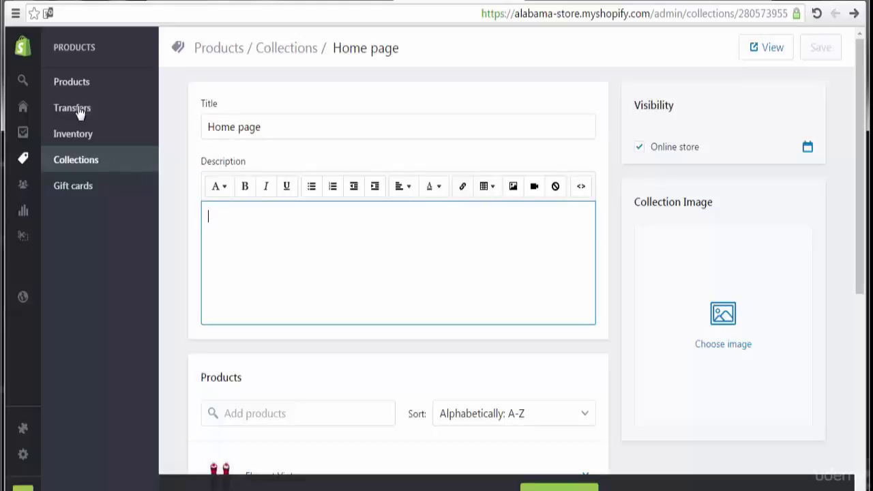
pyautogui.hotkey('alt', 'Tab')
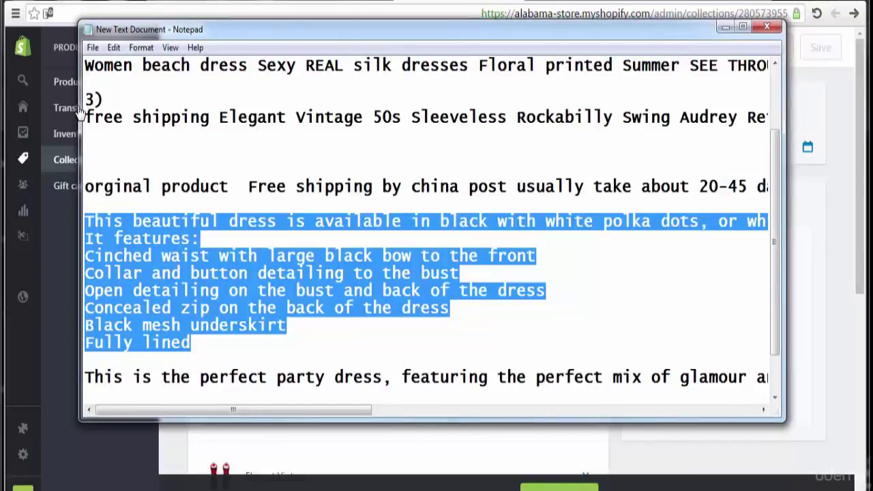
pyautogui.hotkey('alt', 'Tab')
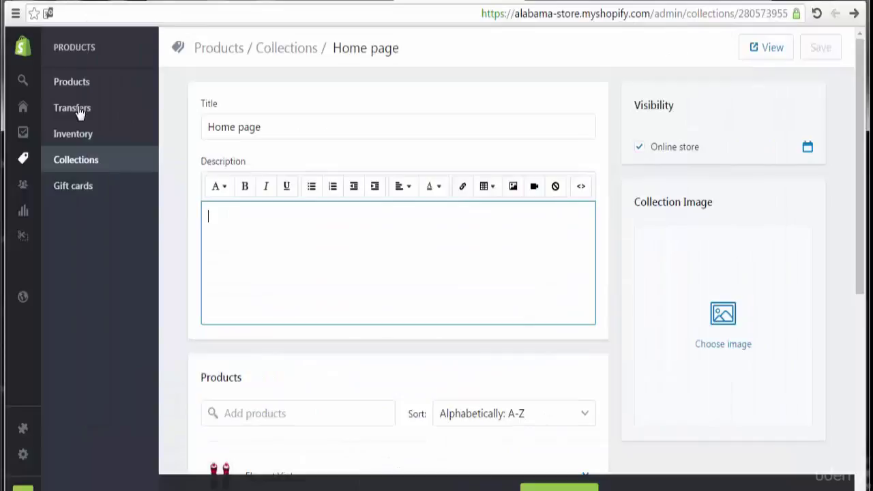
# Paste the polka-dot dress description and rejoin the 'It features:' line onto 'dots'.
pyautogui.write('This beautiful dress is available in black with white polka dots, or white with black polka dots It features: Cinched waist with large black bow to the front Collar and button detailing to the bust Open detailing on the bust and back of the dress Concealed zip on the back of the dress Black mesh underskirt Fully lined')
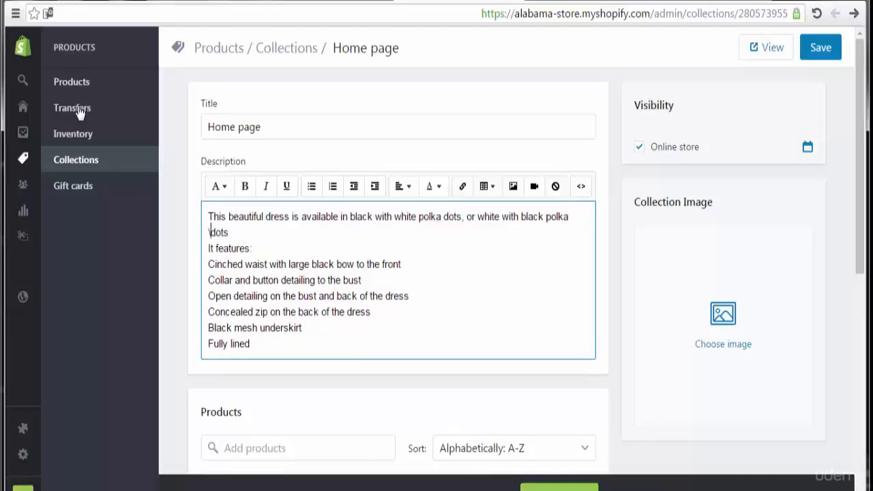
pyautogui.press('BackSpace')
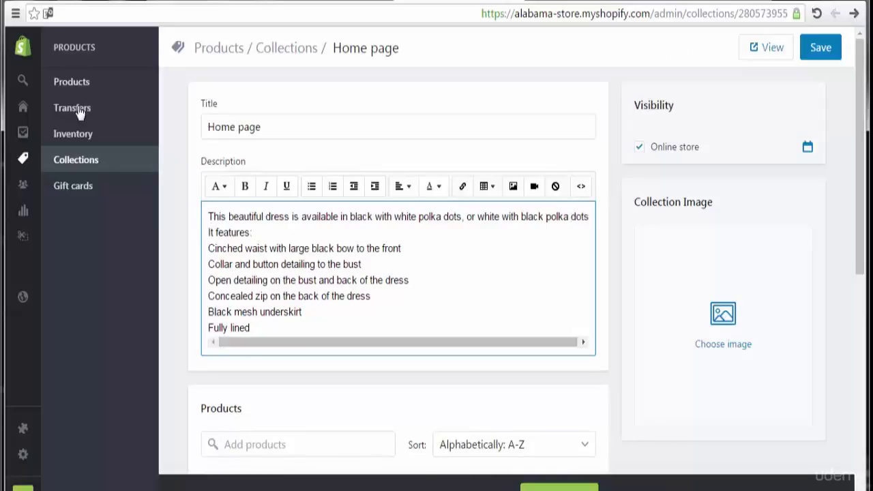
pyautogui.press('BackSpace')
pyautogui.press('Return')
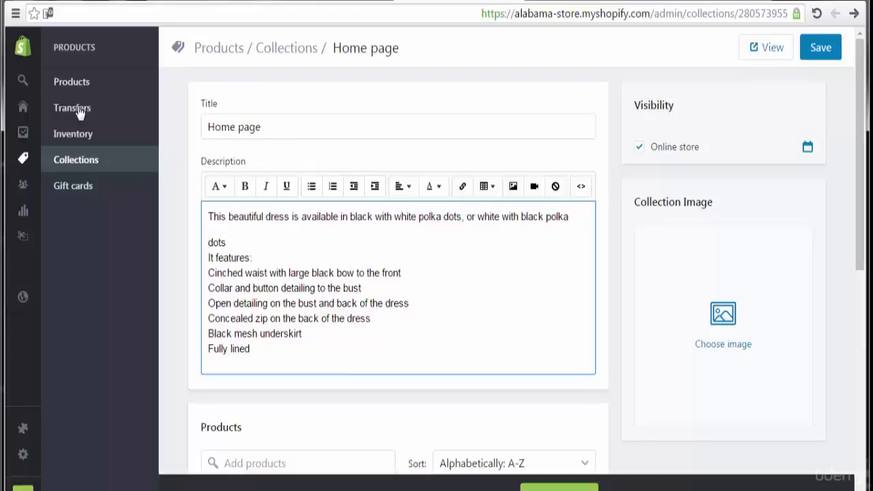
pyautogui.press('End')
pyautogui.press('BackSpace')
pyautogui.write('s')
pyautogui.press('Delete')
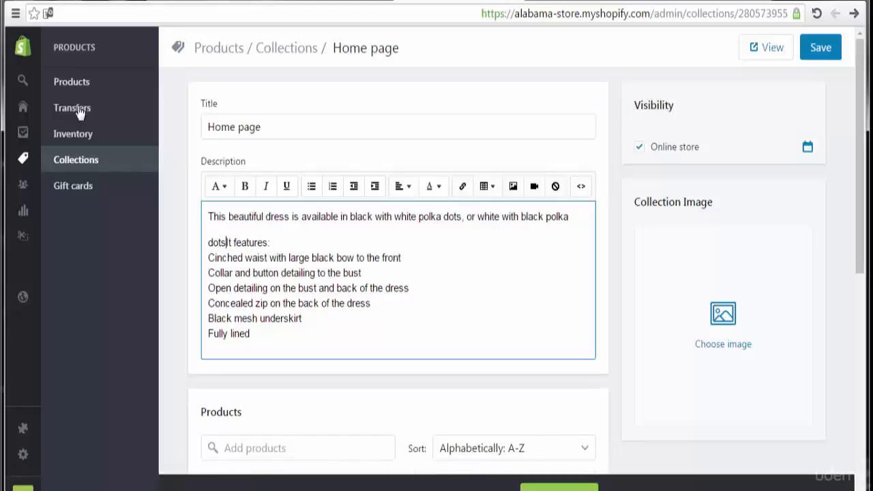
pyautogui.write('.')
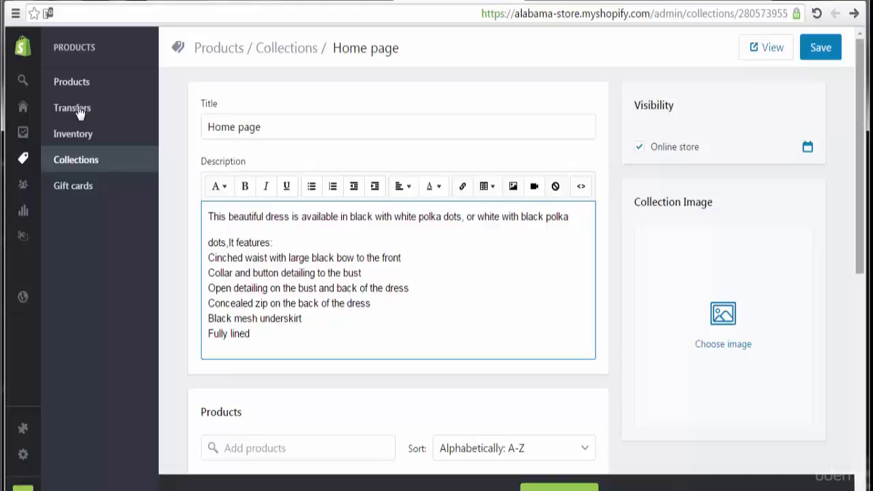
pyautogui.scroll(-3, 79, 113)
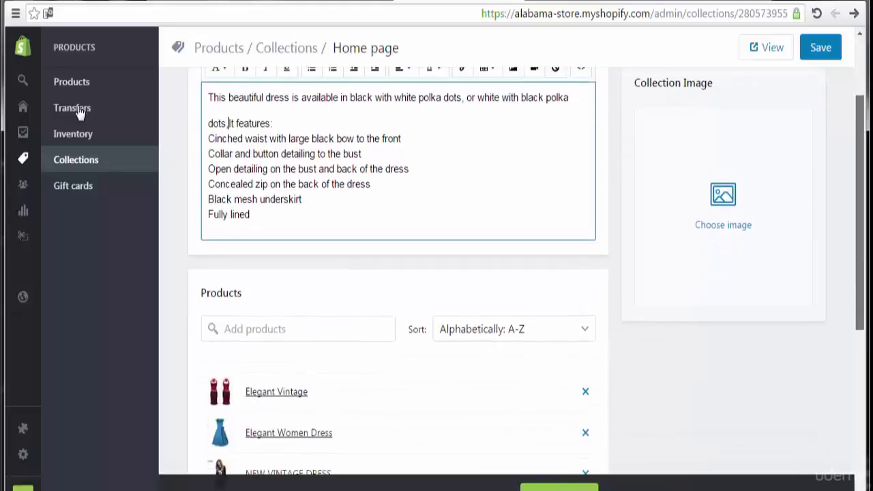
pyautogui.scroll(-5, 79, 112)
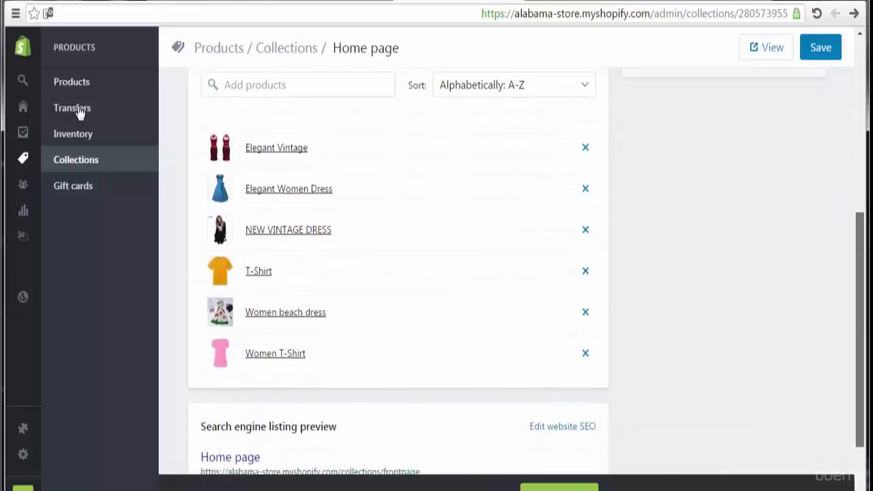
pyautogui.scroll(-1, 79, 112)
pyautogui.scroll(3, 78, 113)
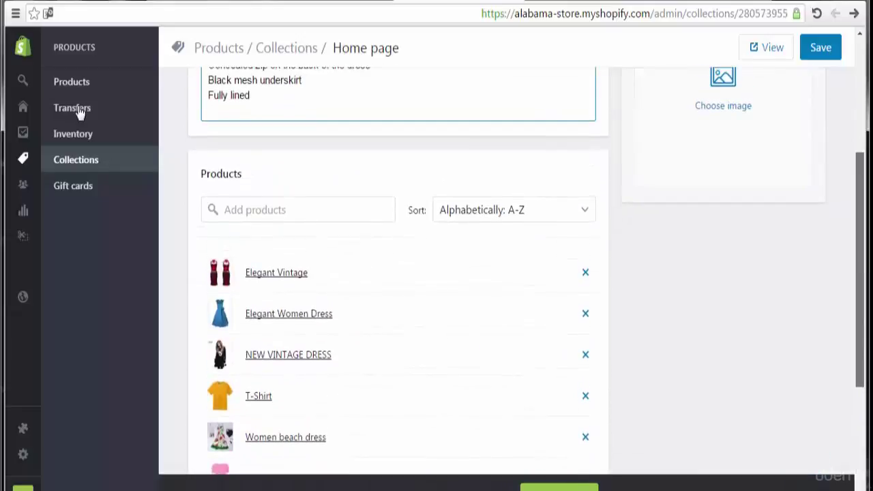
pyautogui.scroll(-4, 80, 112)
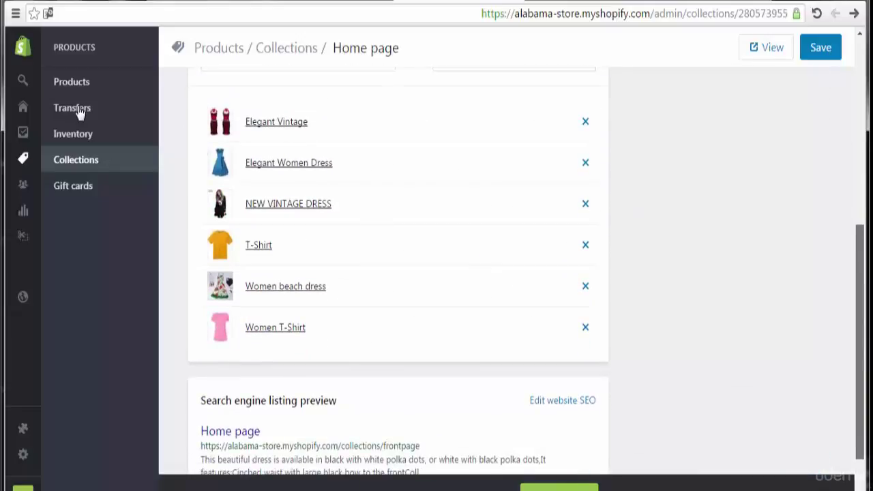
pyautogui.scroll(-1, 80, 112)
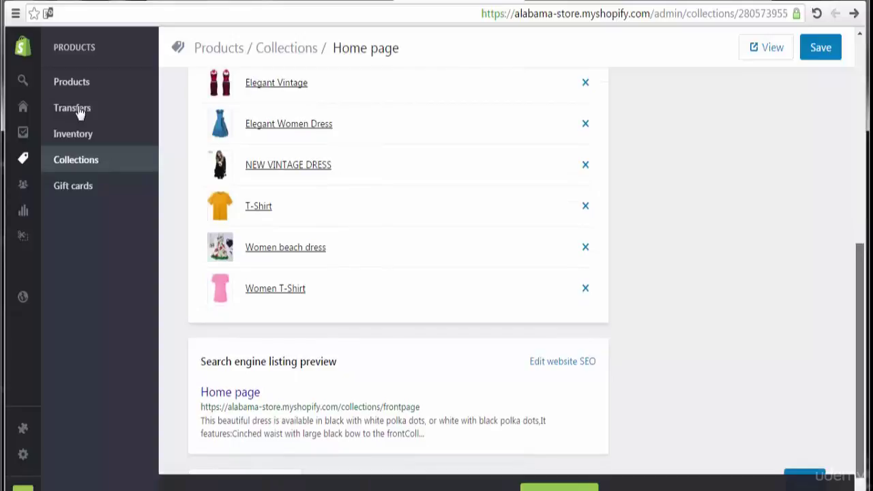
pyautogui.scroll(8, 80, 112)
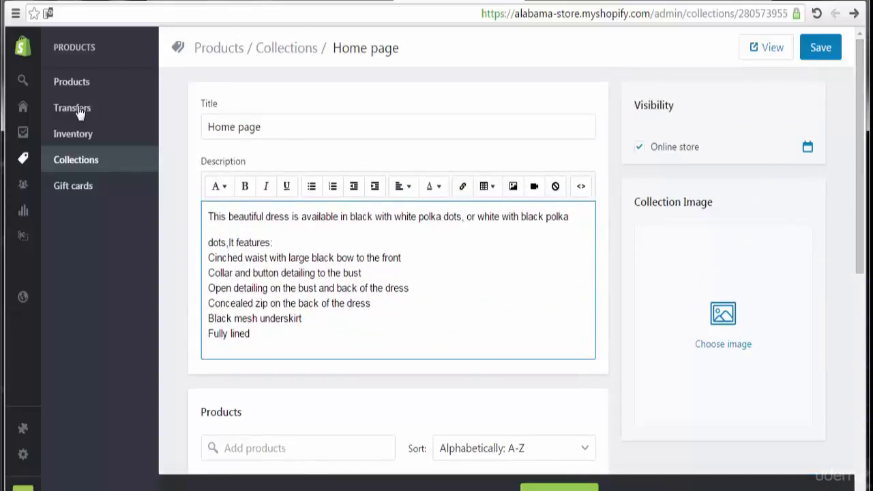
pyautogui.click(723, 343)
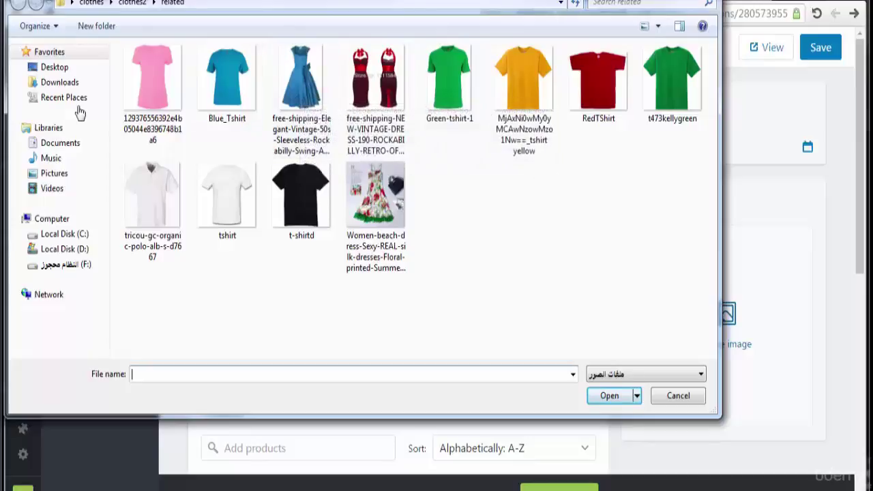
pyautogui.hotkey('alt', 'Up')
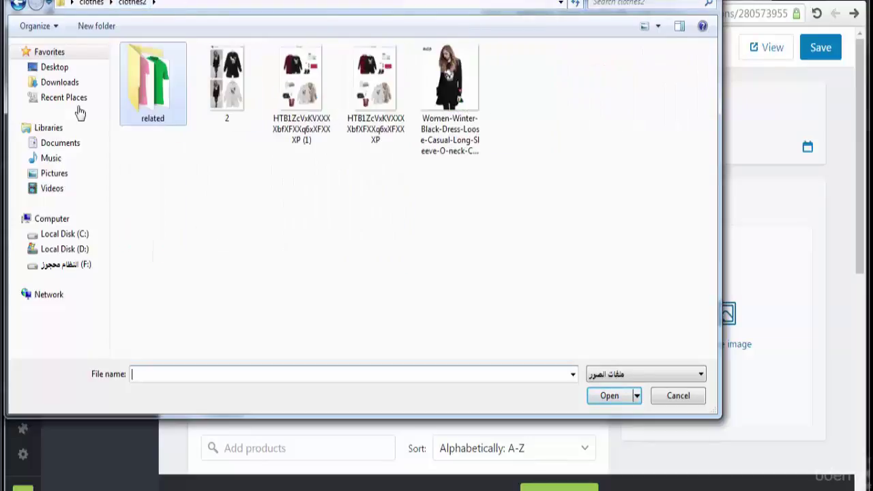
pyautogui.press('h')
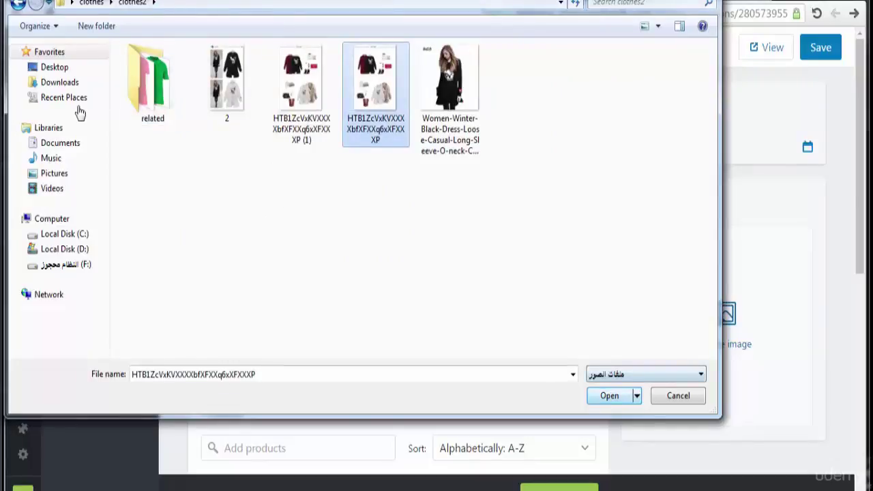
pyautogui.press('Return')
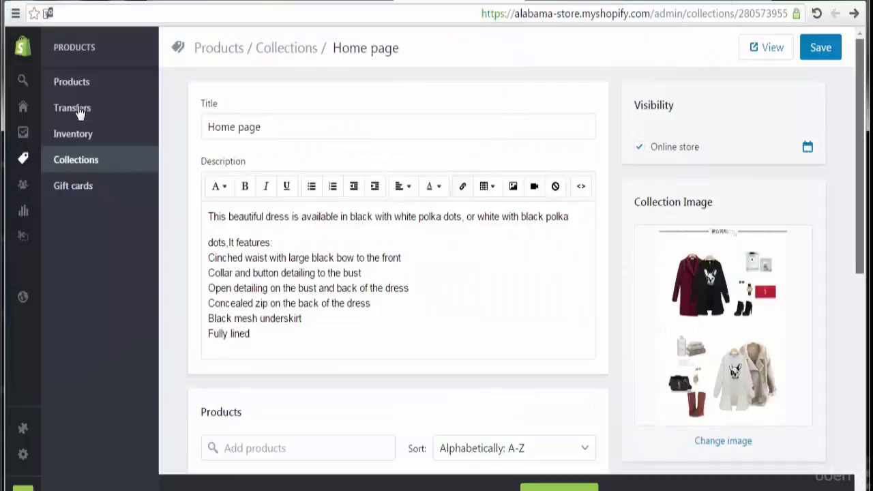
pyautogui.scroll(-1, 80, 112)
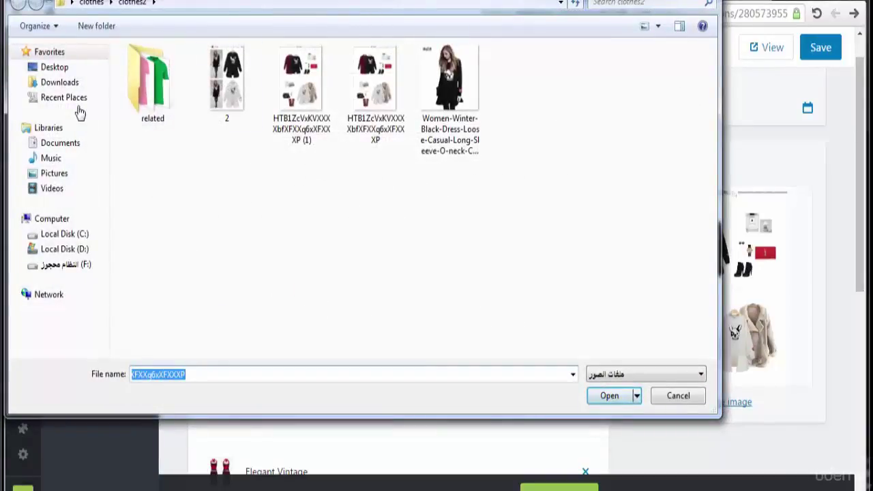
pyautogui.hotkey('shift', 'Tab')
pyautogui.press('Return')
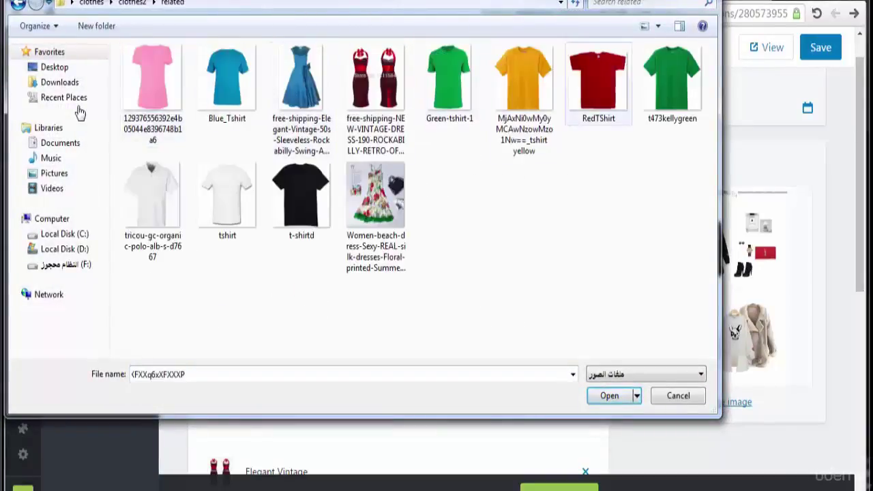
pyautogui.press('Escape')
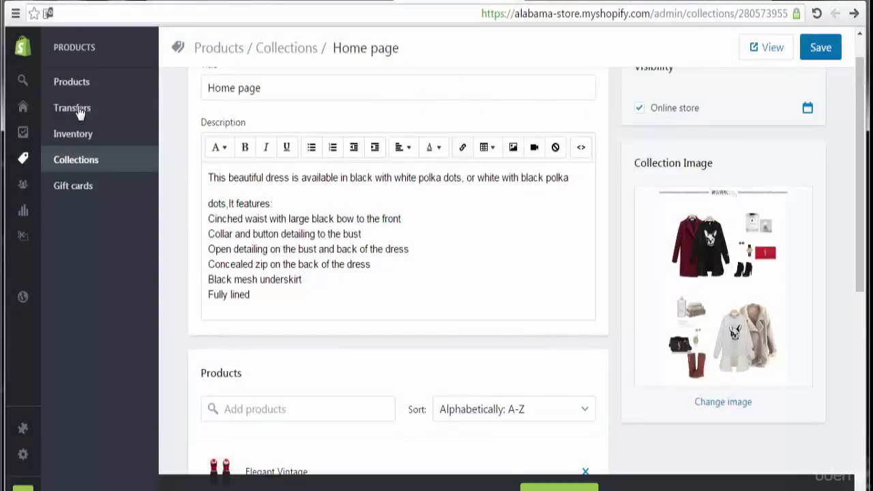
pyautogui.click(80, 113)
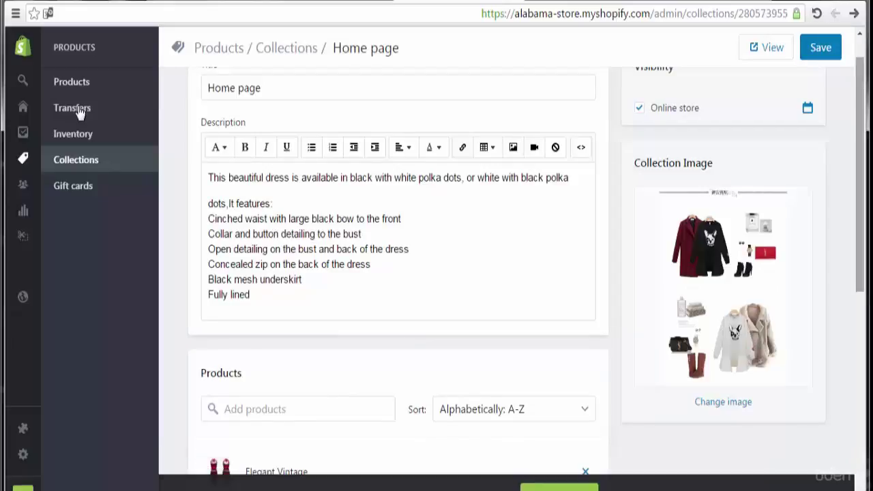
# Open a blank Add collection form from the Collections list.
pyautogui.scroll(-6, 78, 113)
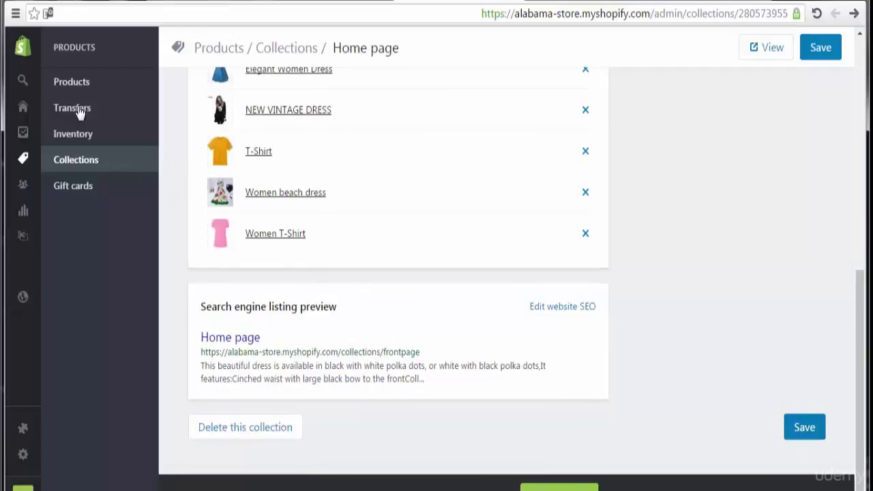
pyautogui.click(72, 107)
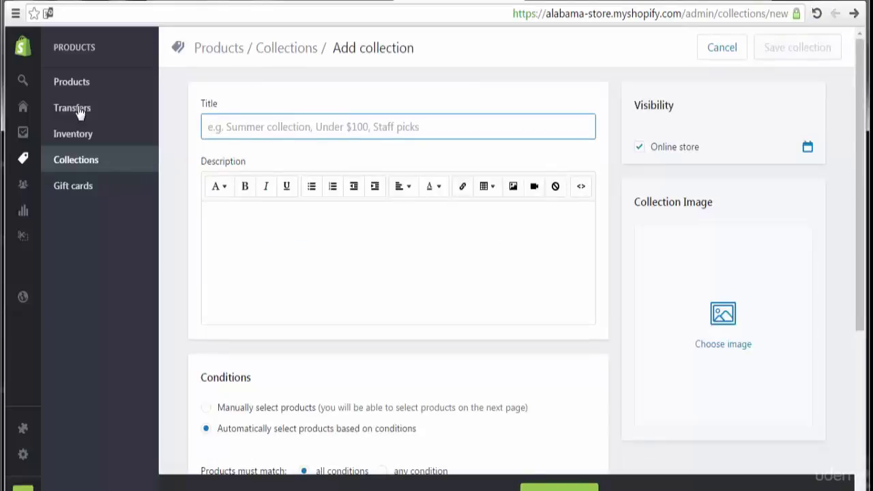
# Title the collection 'T-Shirt' and paste the polka-dot dress description, splitting its first line.
pyautogui.write('T')
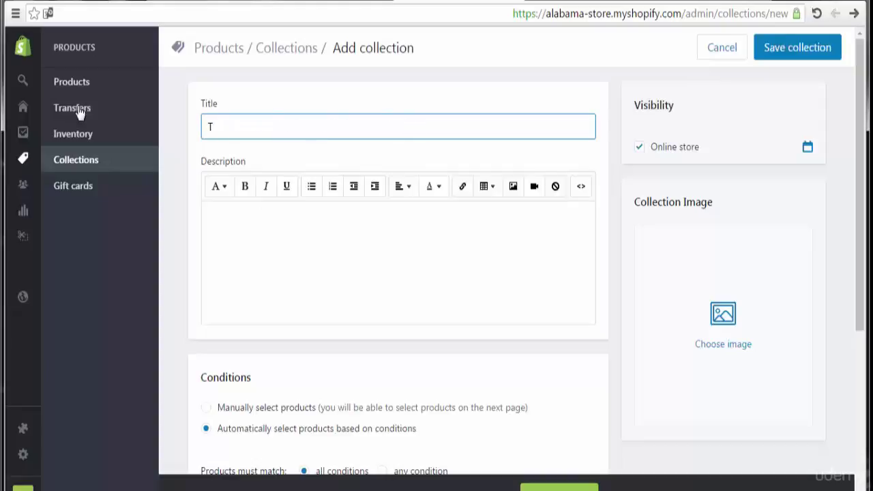
pyautogui.write('-Shirt')
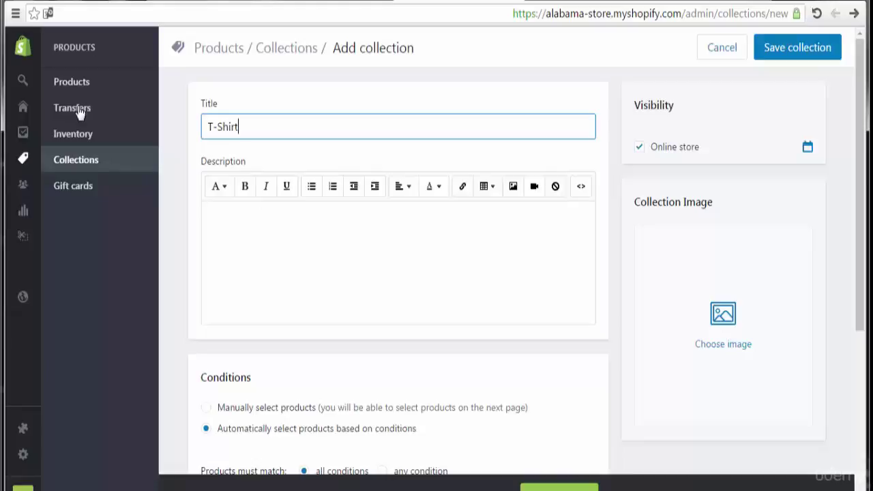
pyautogui.press('Tab')
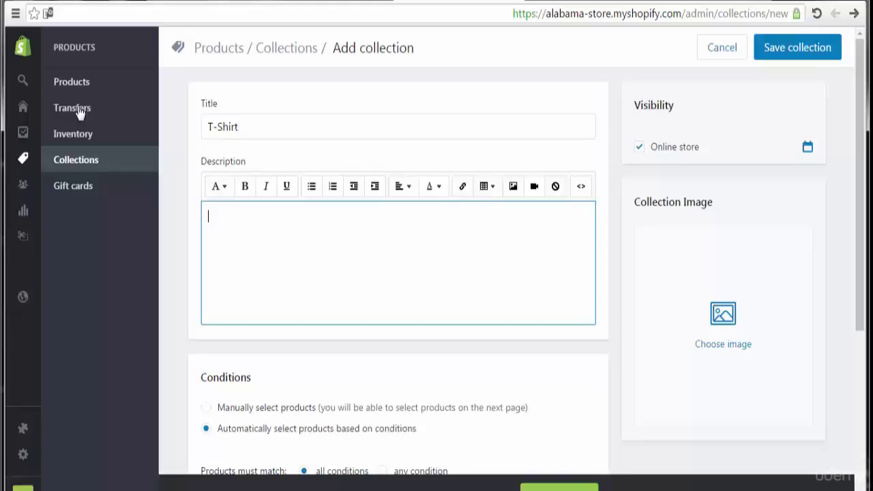
pyautogui.write('This beautiful dress is available in black with white polka dots, or white with black polka dots It features: Cinched waist with large black bow to the front Collar and button detailing to the bust Open detailing on the bust and back of the dress Concealed zip on the back of the dress Black mesh underskirt Fully lined')
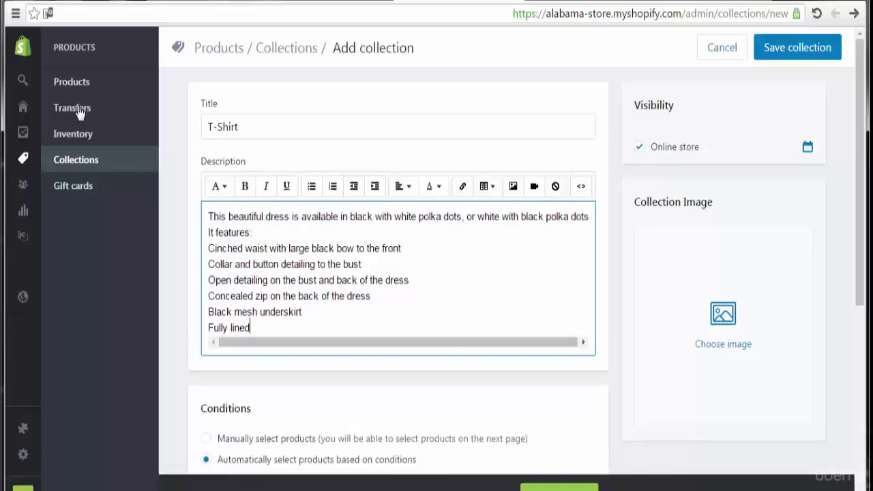
pyautogui.press('Return')
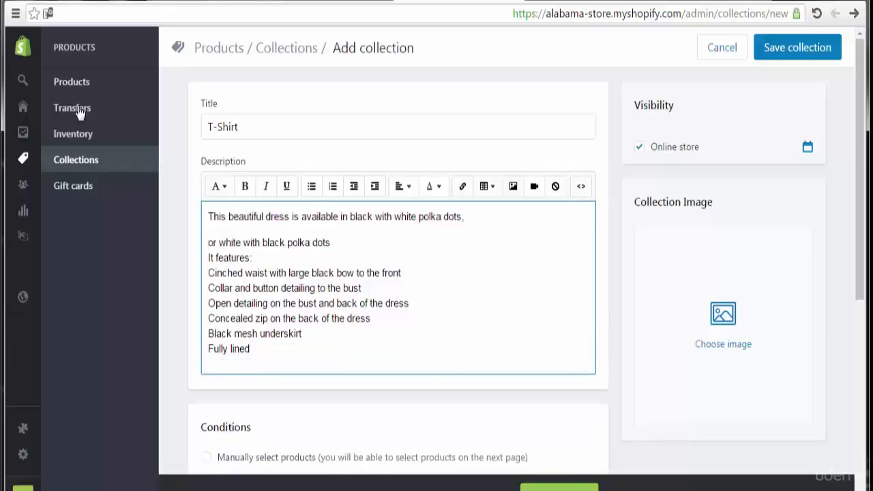
pyautogui.press('Right')
pyautogui.press('Right')
pyautogui.press('Right')
pyautogui.press('Right')
pyautogui.press('Right')
pyautogui.press('Right')
pyautogui.press('Right')
pyautogui.press('Right')
pyautogui.press('Right')
pyautogui.press('Right')
pyautogui.press('Right')
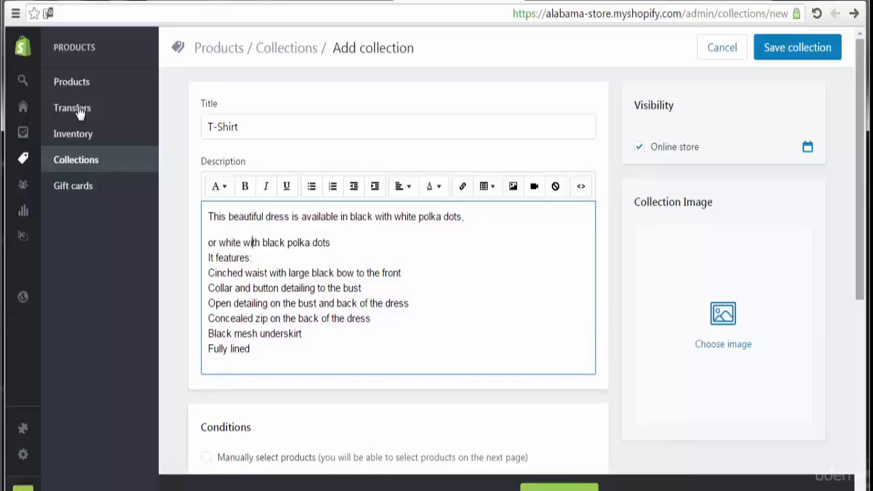
pyautogui.scroll(-3, 79, 113)
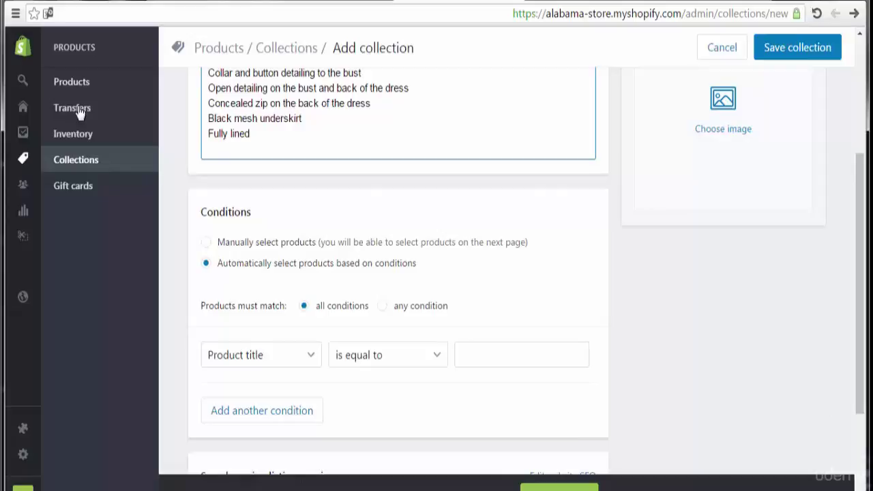
# Set the condition's field to Product type.
pyautogui.press('Tab')
pyautogui.press('Tab')
pyautogui.press('Tab')
pyautogui.hotkey('alt', 'Down')
pyautogui.press('Escape')
pyautogui.press('Tab')
pyautogui.hotkey('alt', 'Down')
pyautogui.press('Escape')
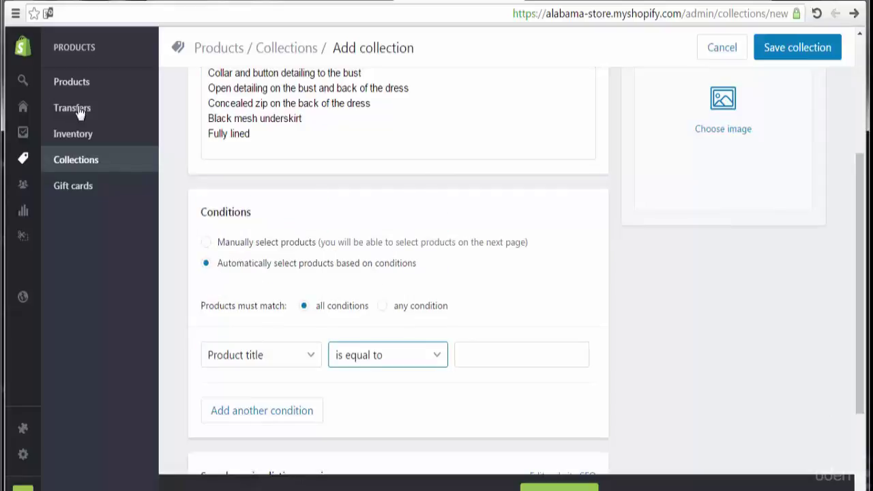
pyautogui.hotkey('shift', 'Tab')
pyautogui.hotkey('alt', 'Down')
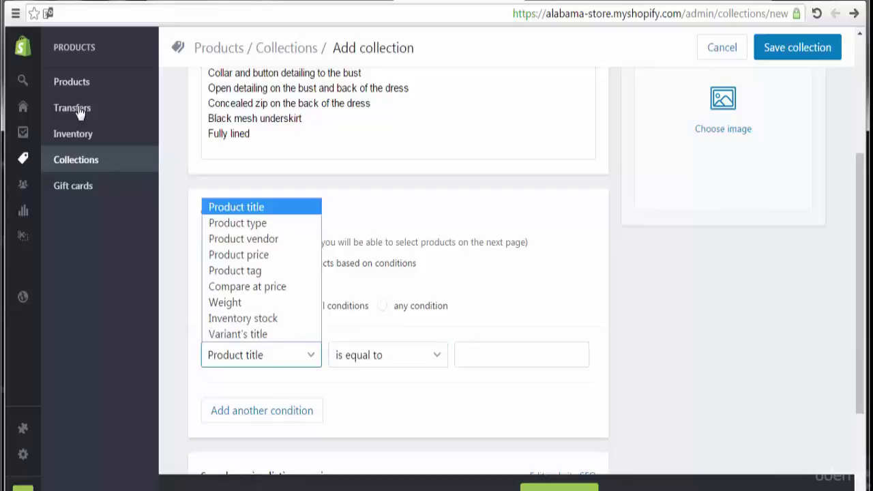
pyautogui.press('Down')
pyautogui.press('Down')
pyautogui.press('Down')
pyautogui.press('Down')
pyautogui.press('Up')
pyautogui.press('Up')
pyautogui.press('Return')
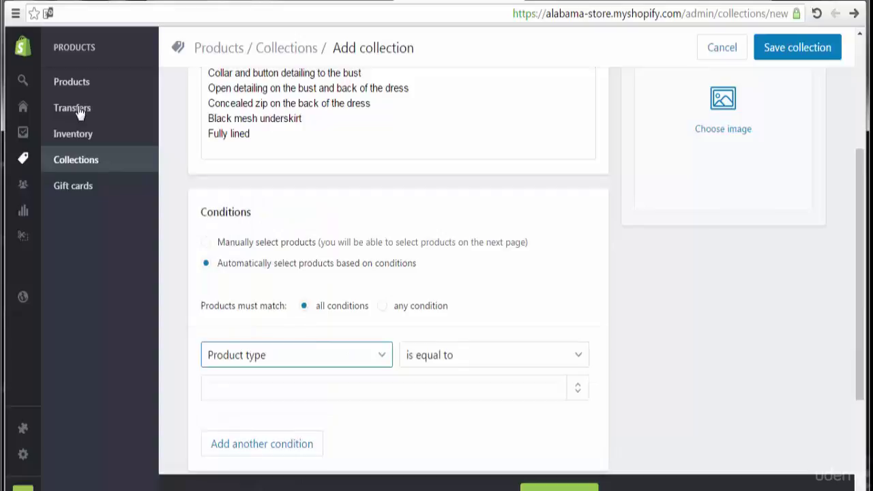
# Keep 'is equal to' and choose T-Shirt as the condition value.
pyautogui.press('Tab')
pyautogui.hotkey('alt', 'Down')
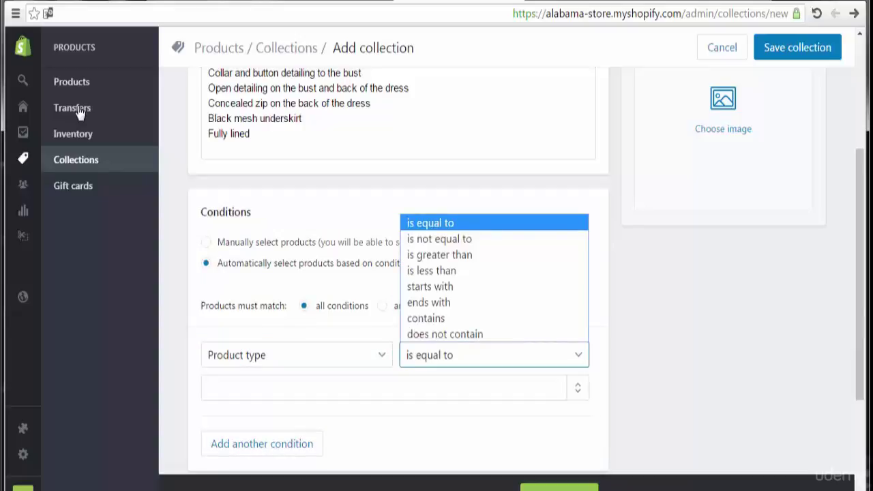
pyautogui.press('Return')
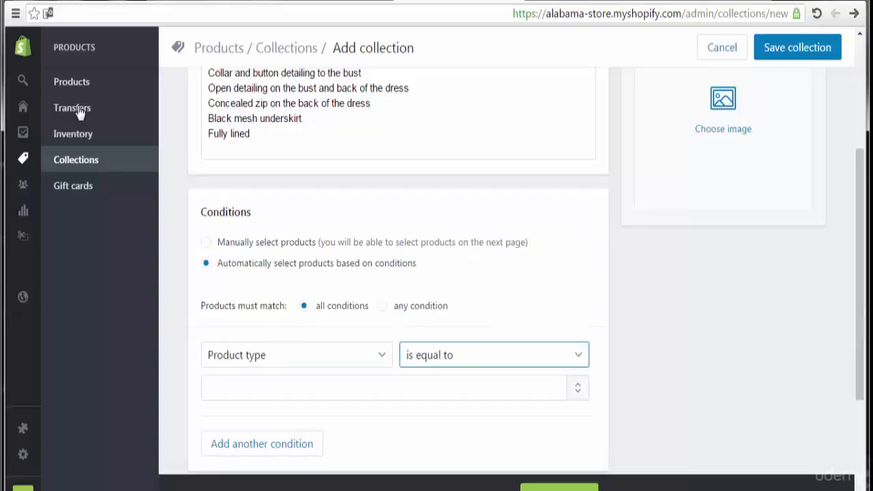
pyautogui.press('Tab')
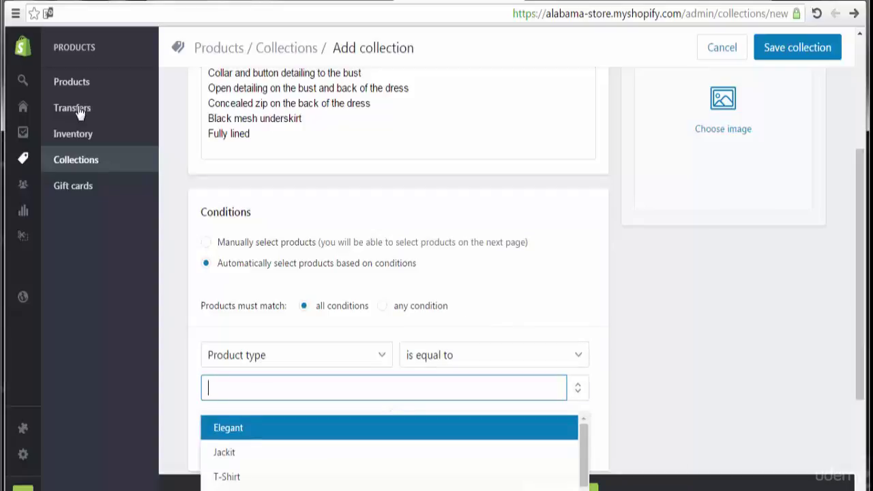
pyautogui.press('Down')
pyautogui.press('Down')
pyautogui.press('Return')
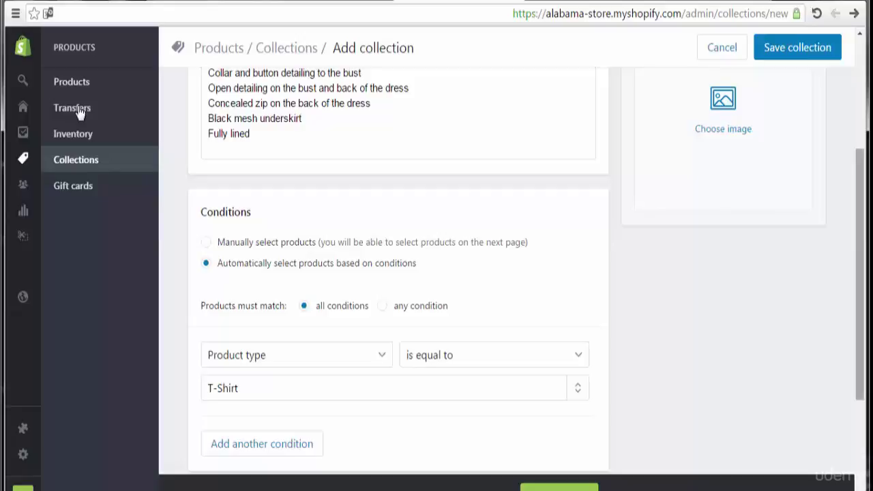
pyautogui.scroll(-2, 79, 112)
pyautogui.scroll(-1, 78, 113)
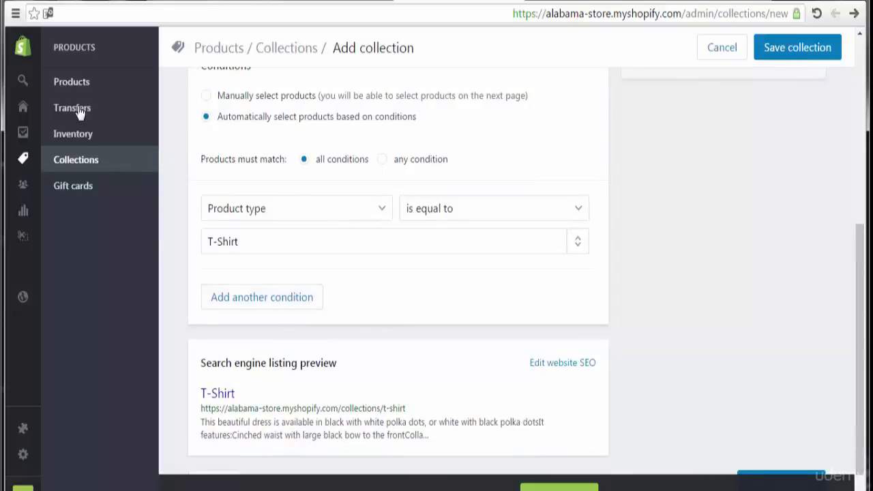
pyautogui.scroll(-1, 79, 113)
pyautogui.scroll(3, 80, 113)
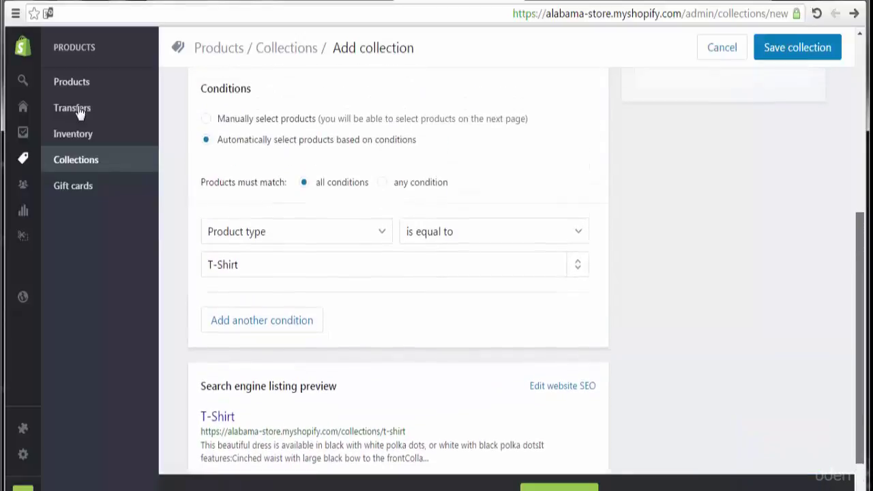
pyautogui.scroll(3, 80, 112)
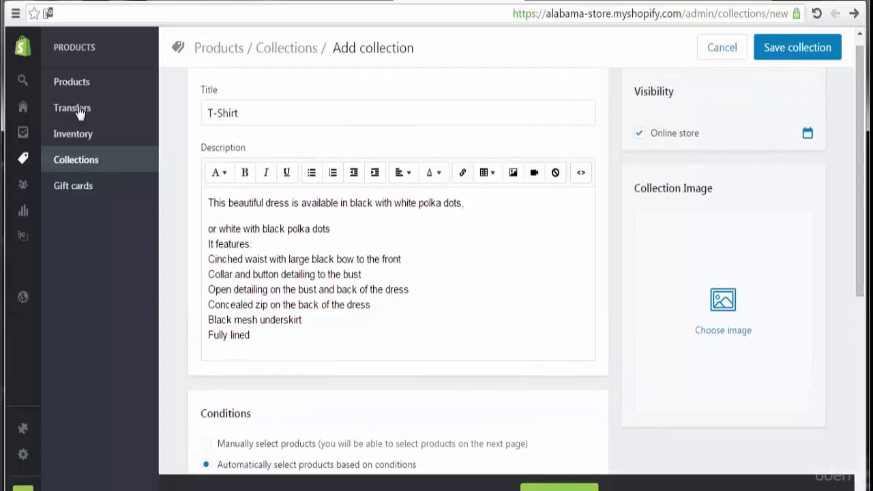
pyautogui.scroll(1, 79, 113)
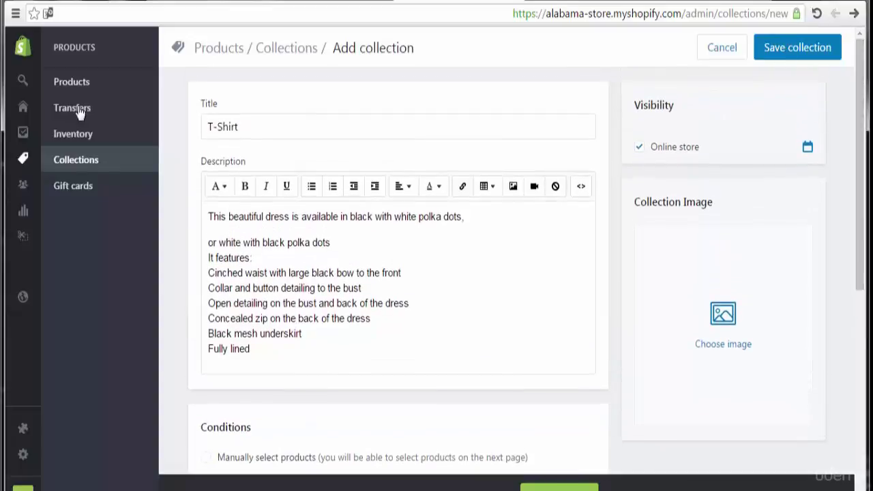
# Set the pink t-shirt picture from the 'related' folder as the collection image.
pyautogui.click(723, 338)
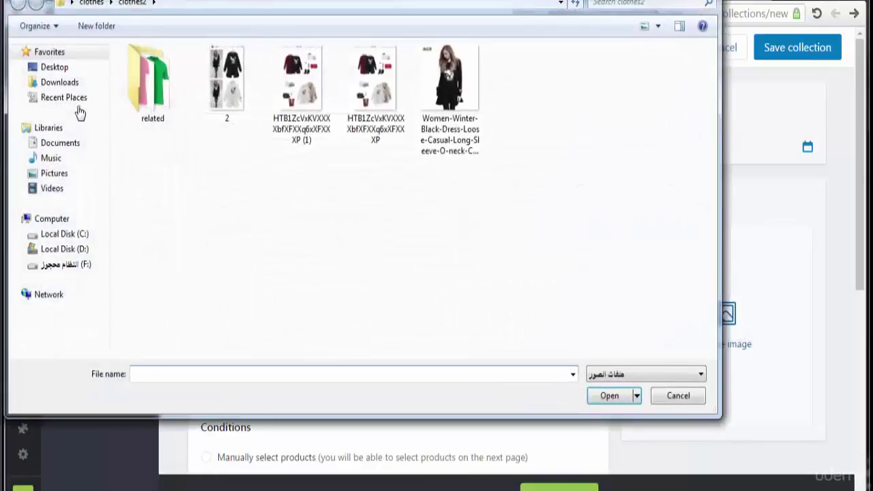
pyautogui.doubleClick(152, 78)
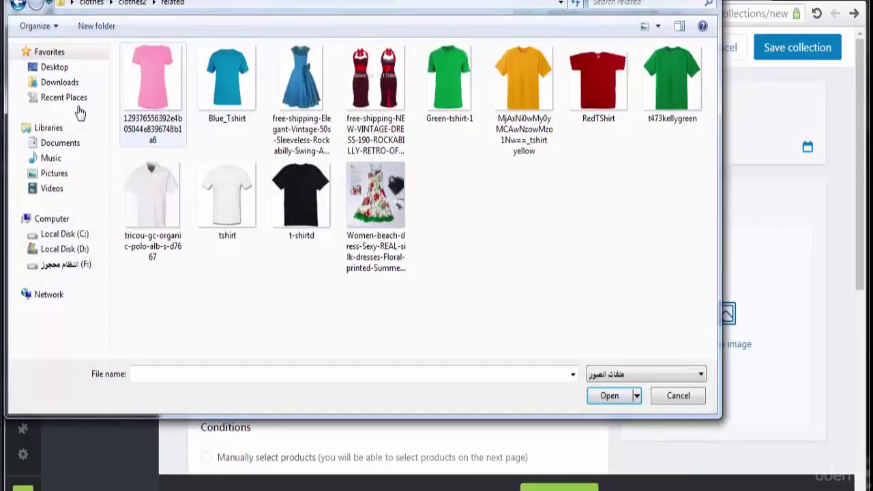
pyautogui.click(152, 78)
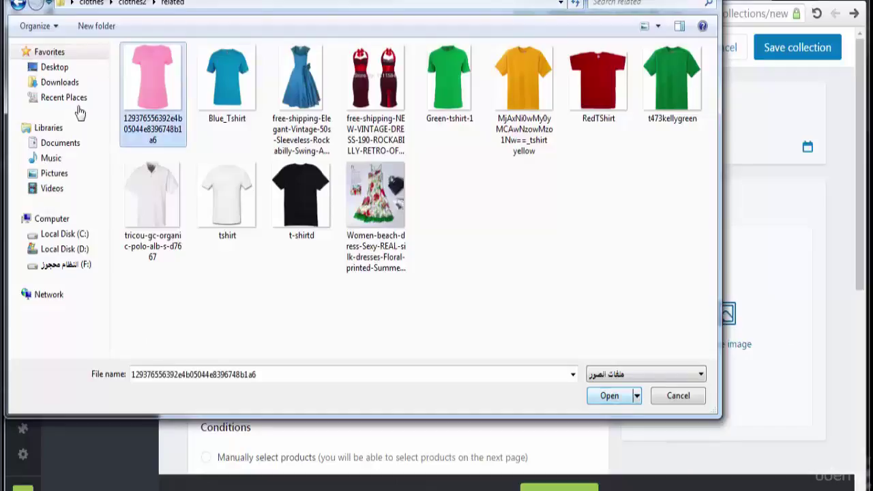
pyautogui.press('Return')
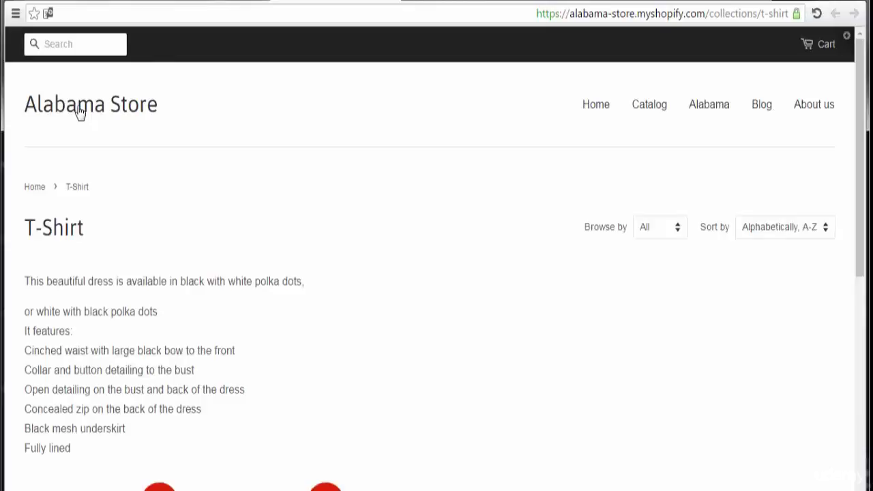
# Review the T-Shirt collection's products, then browse the full catalog and return home.
pyautogui.scroll(-4, 79, 113)
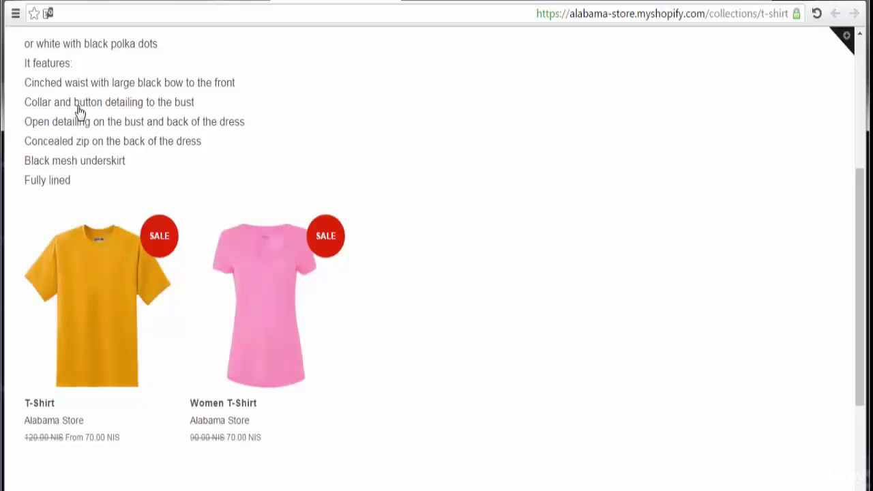
pyautogui.scroll(4, 78, 112)
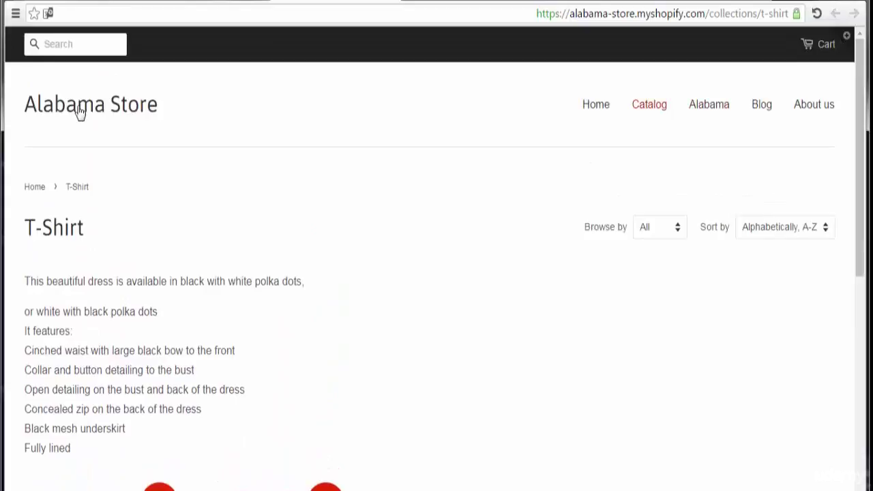
pyautogui.hotkey('alt', 'Left')
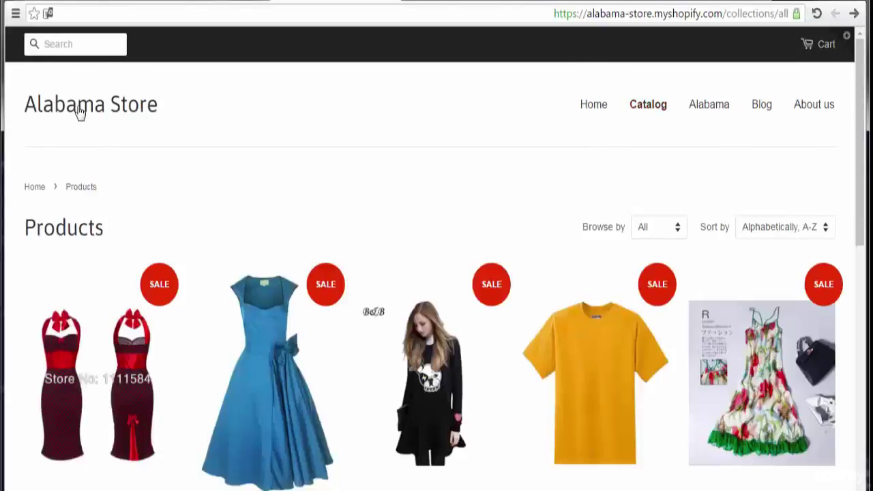
pyautogui.scroll(-6, 79, 113)
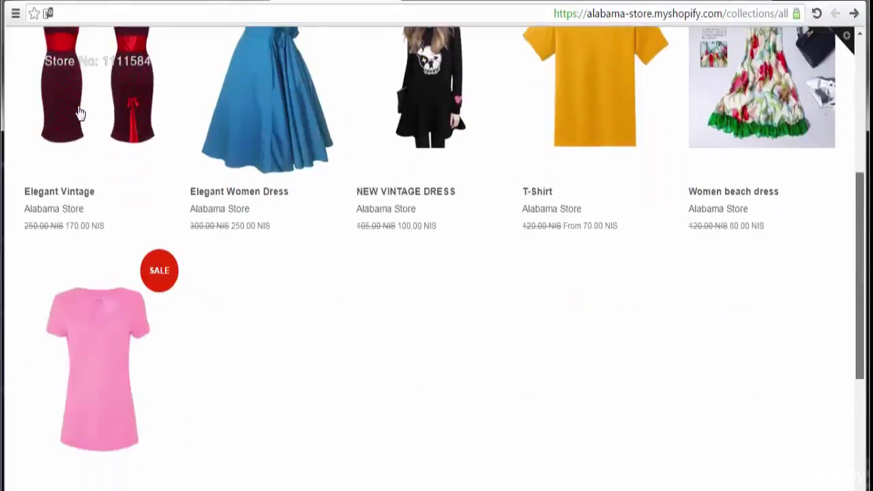
pyautogui.scroll(6, 79, 113)
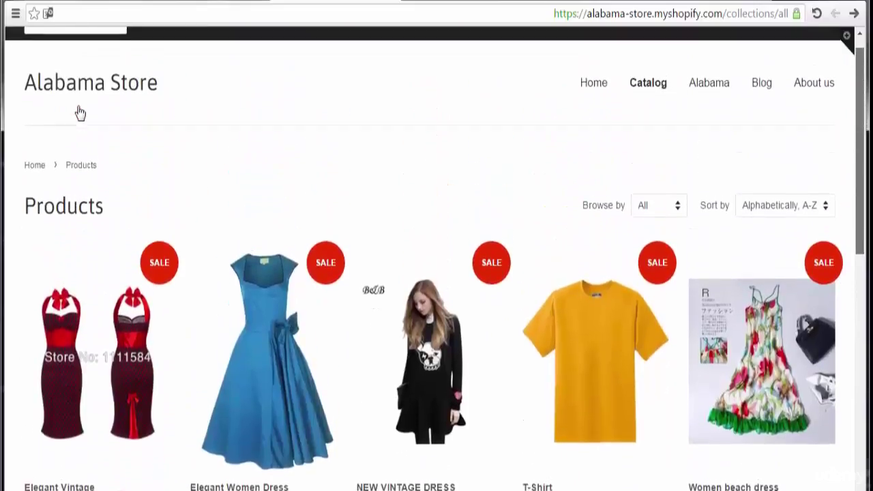
pyautogui.click(78, 113)
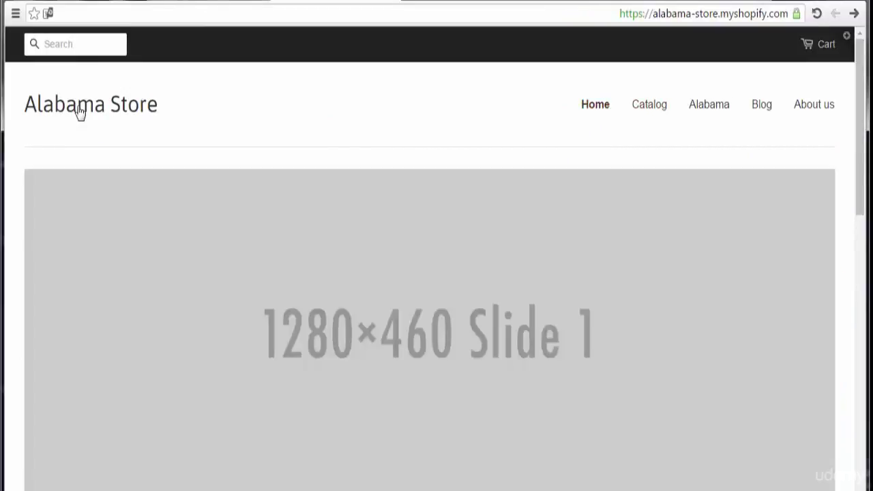
# Scroll through the home page's slideshow, Featured Items and footer.
pyautogui.scroll(-5, 80, 112)
pyautogui.scroll(-6, 79, 113)
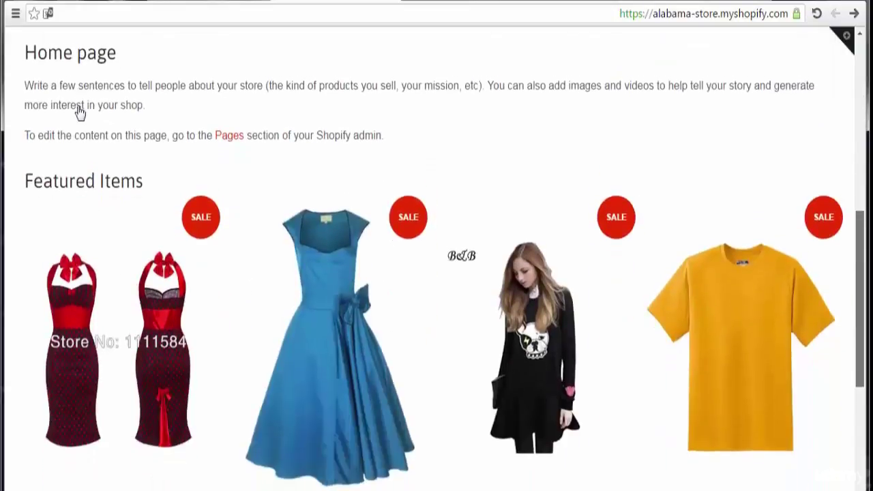
pyautogui.scroll(5, 80, 113)
pyautogui.scroll(3, 80, 112)
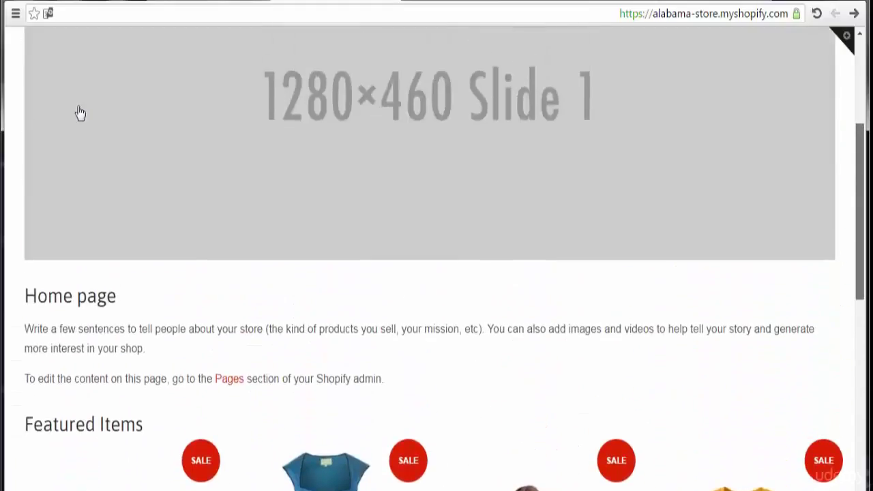
pyautogui.scroll(-5, 79, 113)
pyautogui.scroll(-2, 80, 112)
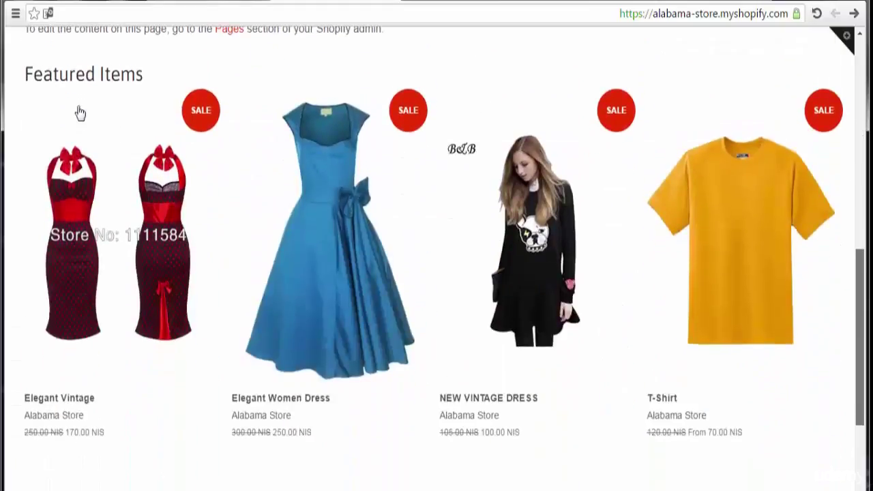
pyautogui.scroll(5, 80, 112)
pyautogui.scroll(3, 80, 113)
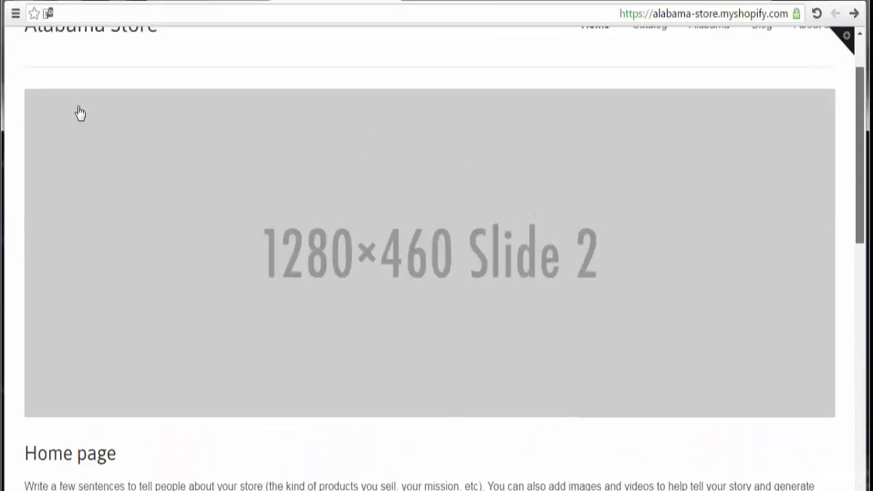
pyautogui.scroll(-6, 80, 112)
pyautogui.scroll(-3, 80, 113)
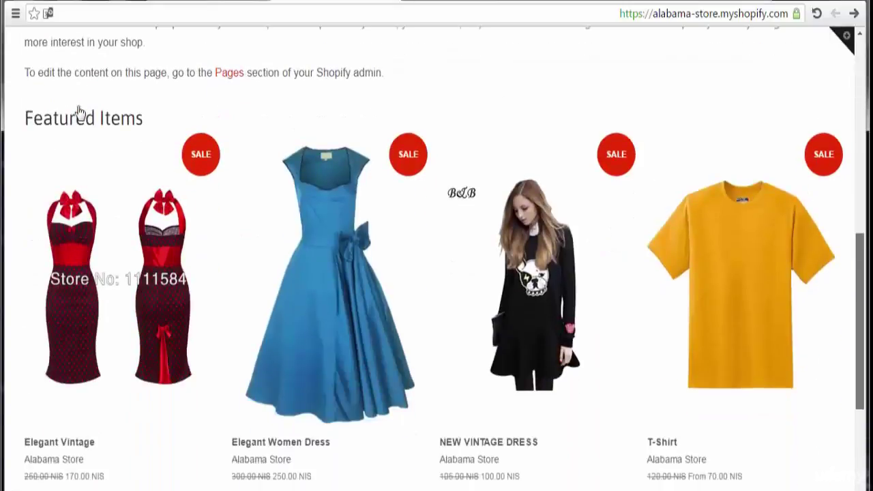
pyautogui.scroll(1, 80, 112)
pyautogui.scroll(-3, 80, 113)
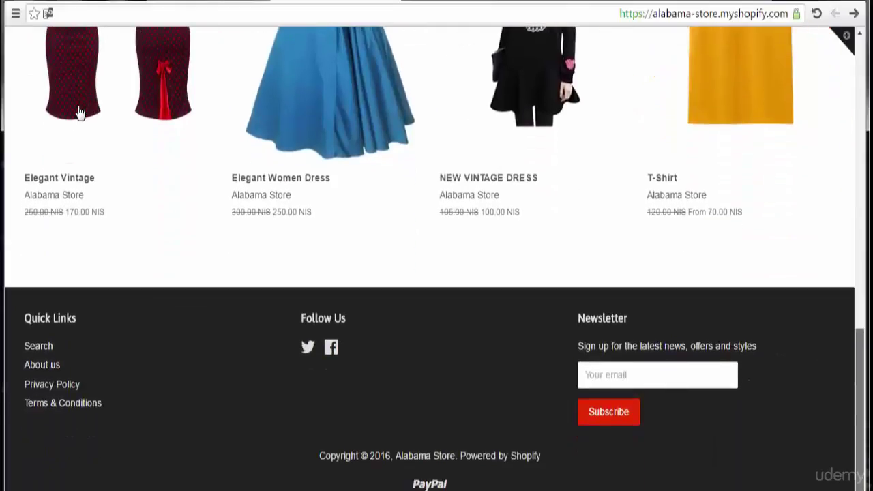
pyautogui.scroll(10, 80, 112)
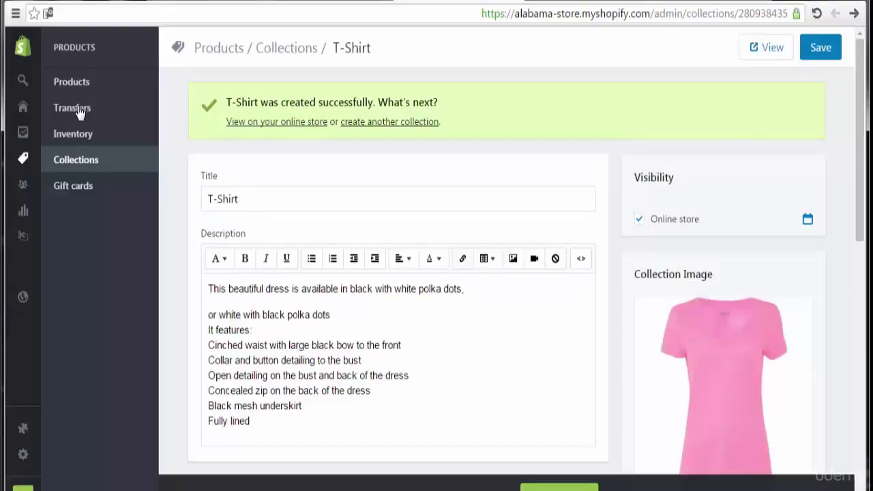
# Scroll through the saved T-Shirt collection's Product type condition and its two matching products.
pyautogui.scroll(-7, 80, 112)
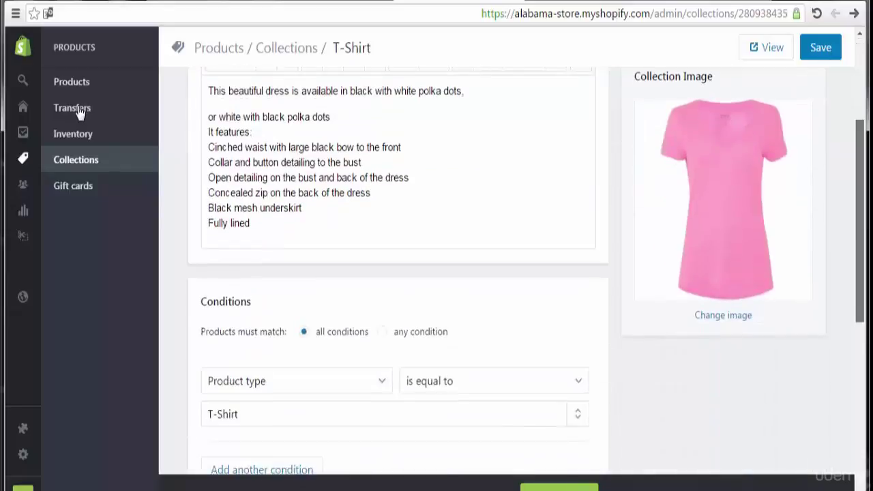
pyautogui.scroll(-1, 80, 113)
pyautogui.scroll(-2, 80, 112)
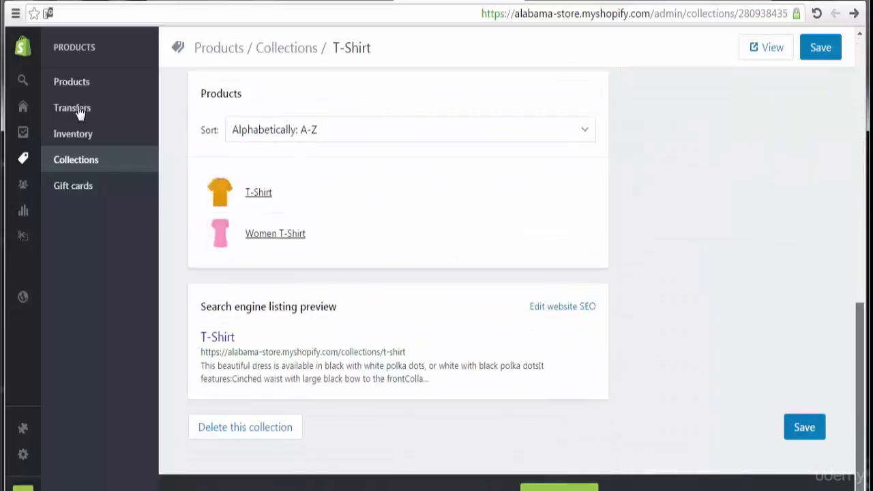
pyautogui.scroll(4, 80, 112)
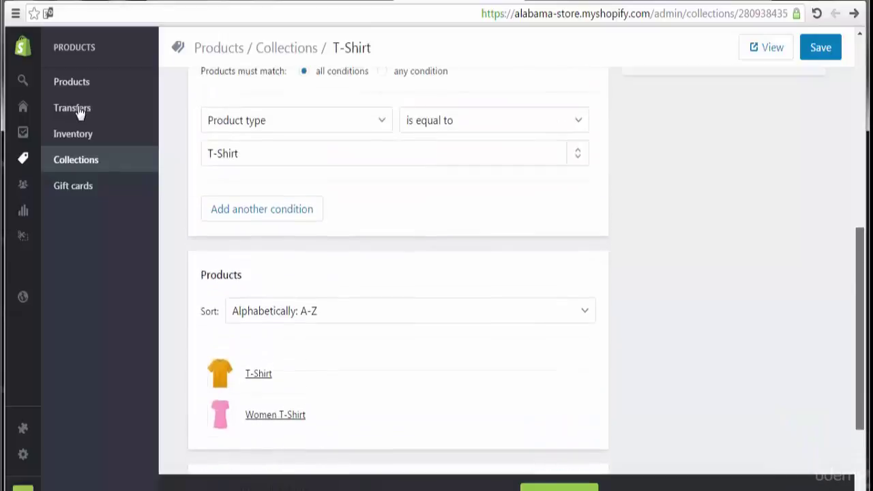
pyautogui.scroll(5, 80, 113)
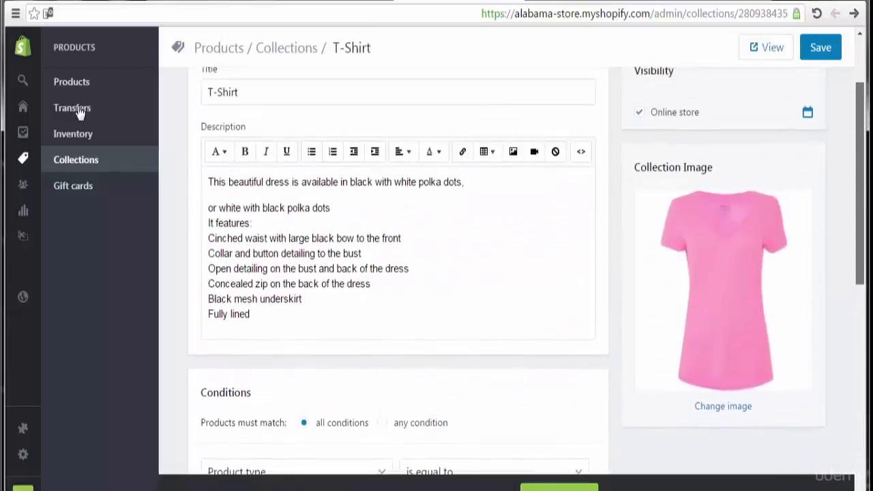
pyautogui.scroll(1, 80, 113)
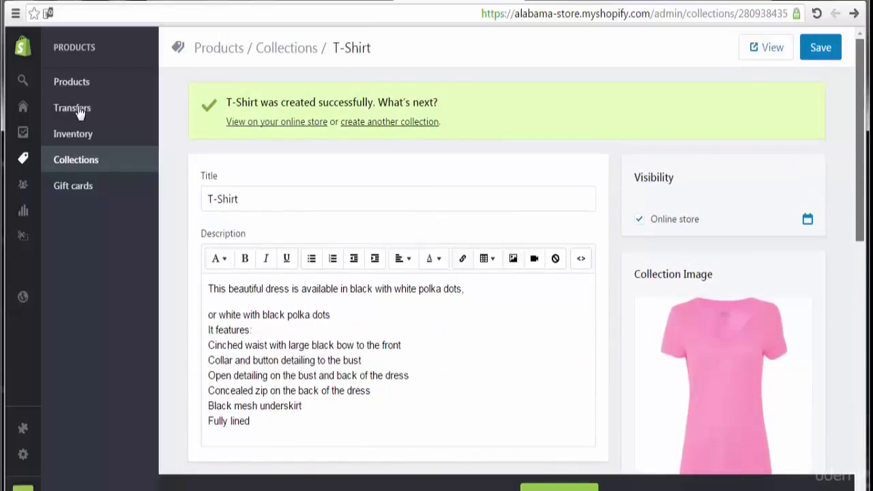